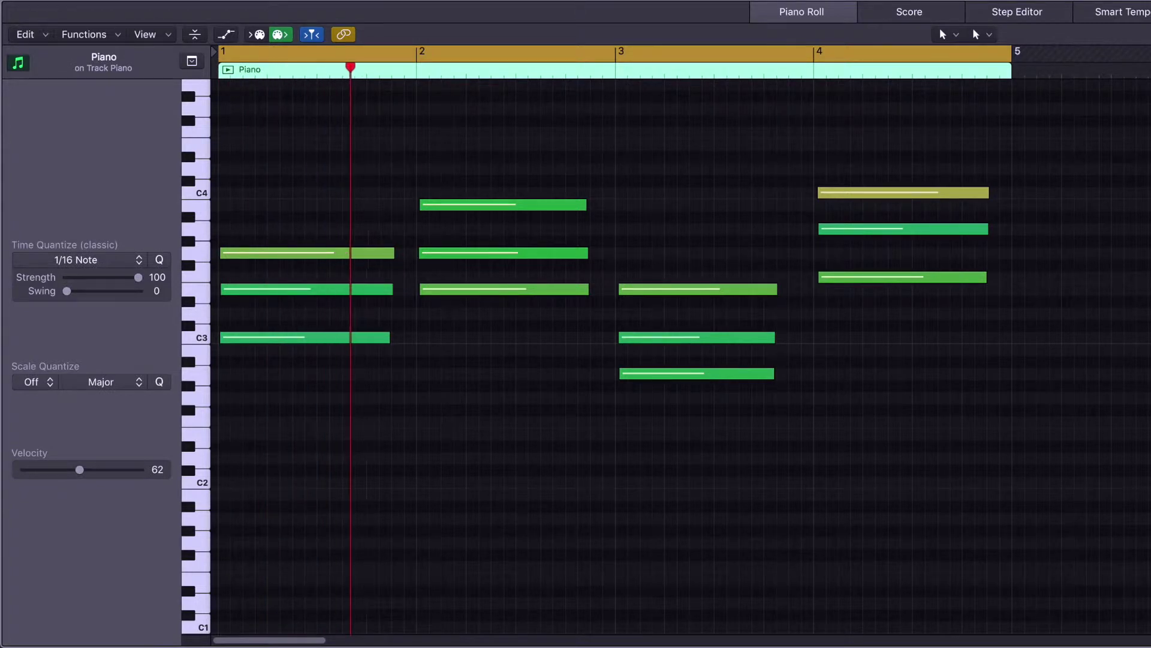
- Stop recording the four-bar C–Em–Am–F chord take in the Piano region
key(space)
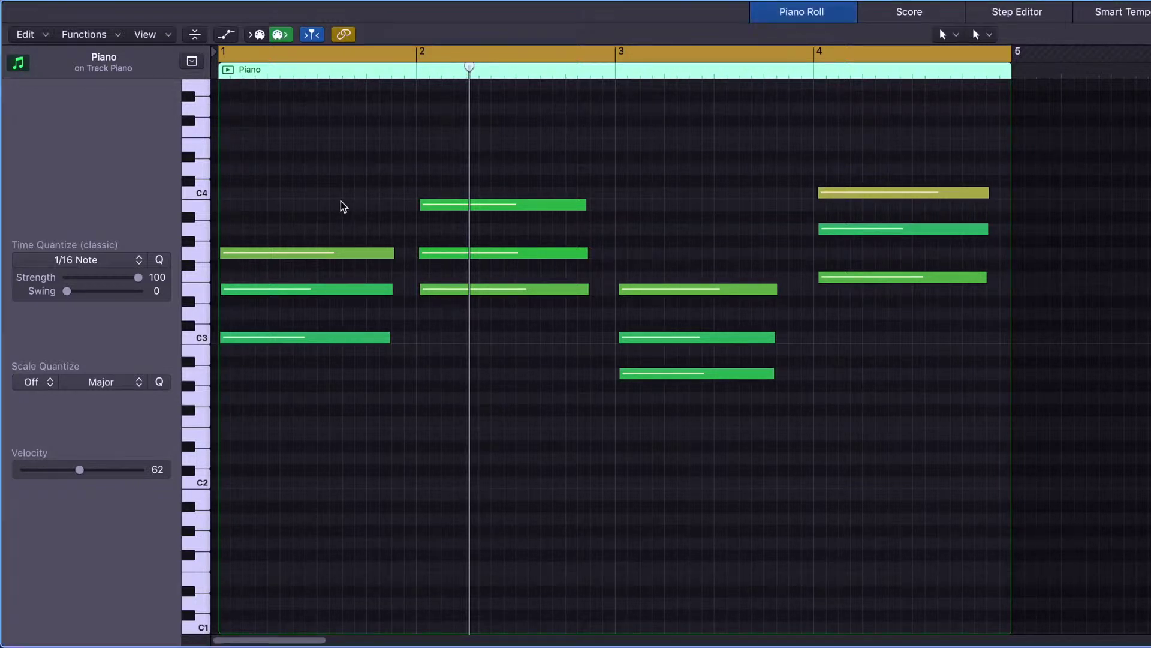
- Quantize all twelve chord notes to 1/4 Note, then play the loop from the start
key(super+a)
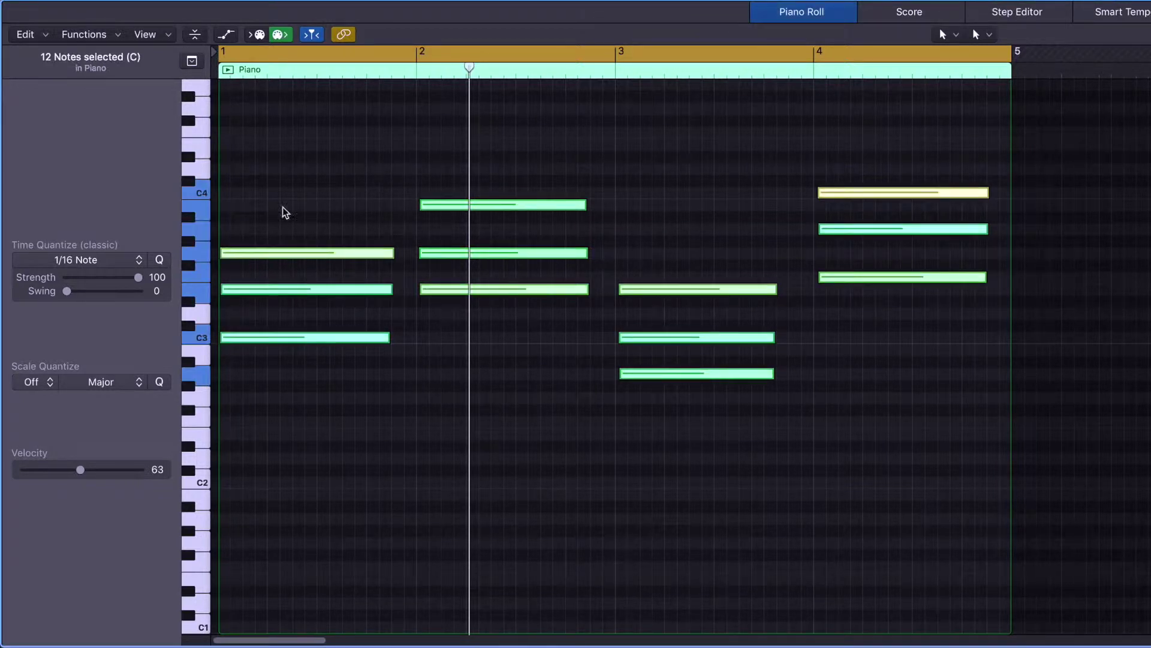
click(138, 260)
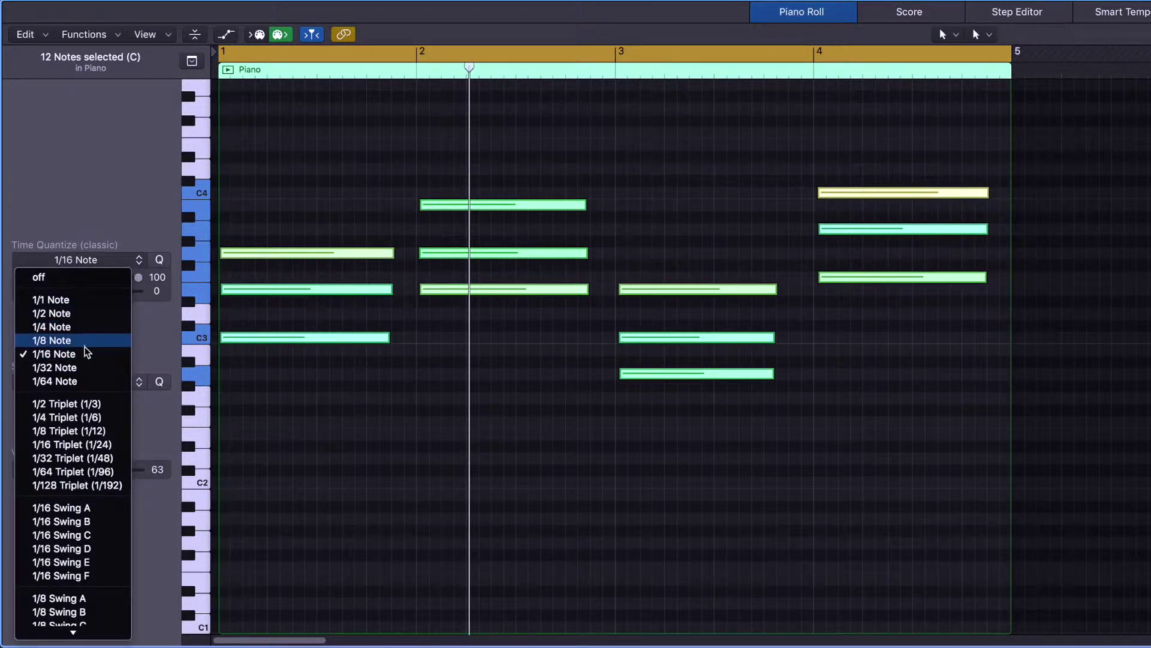
click(85, 327)
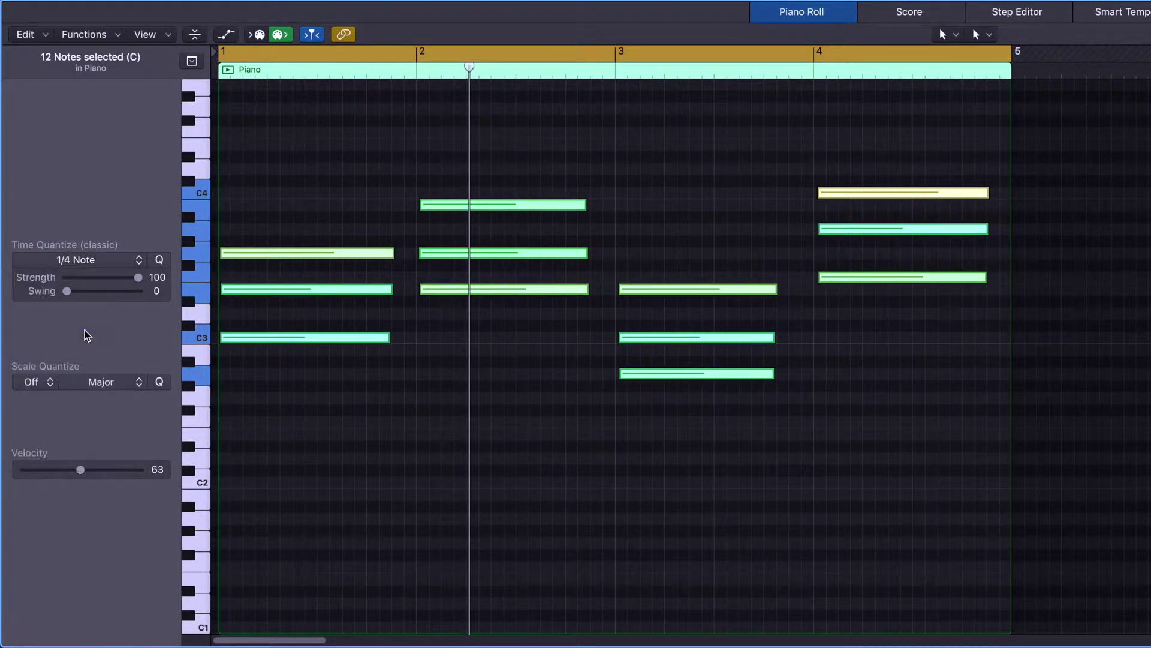
click(370, 200)
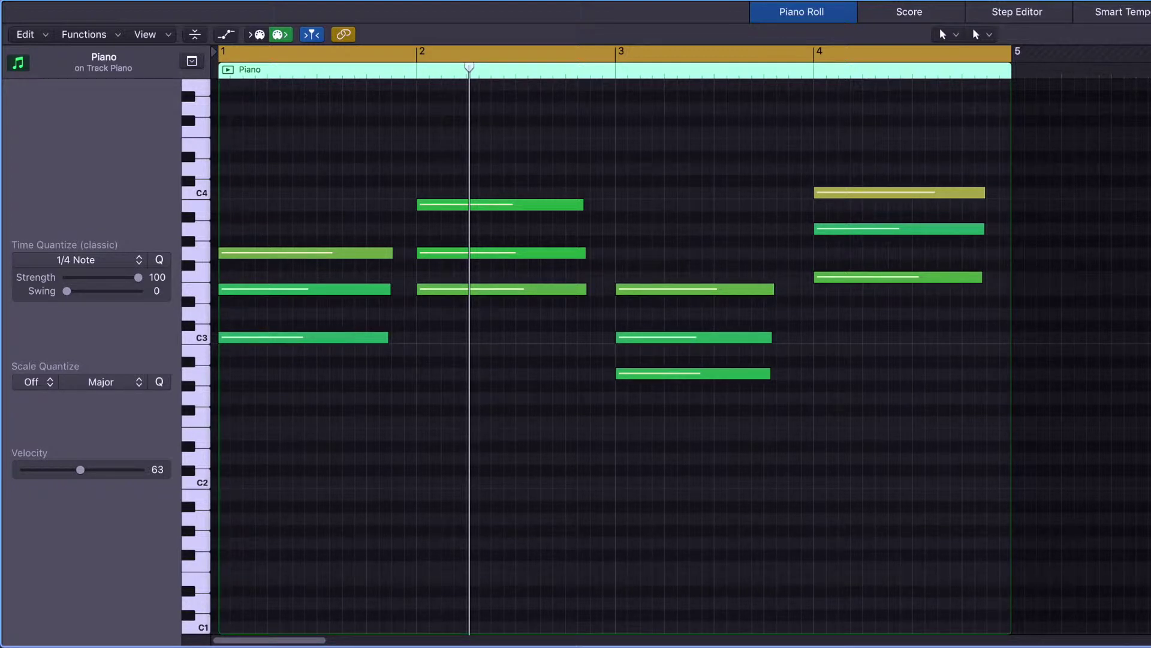
key(Return)
key(space)
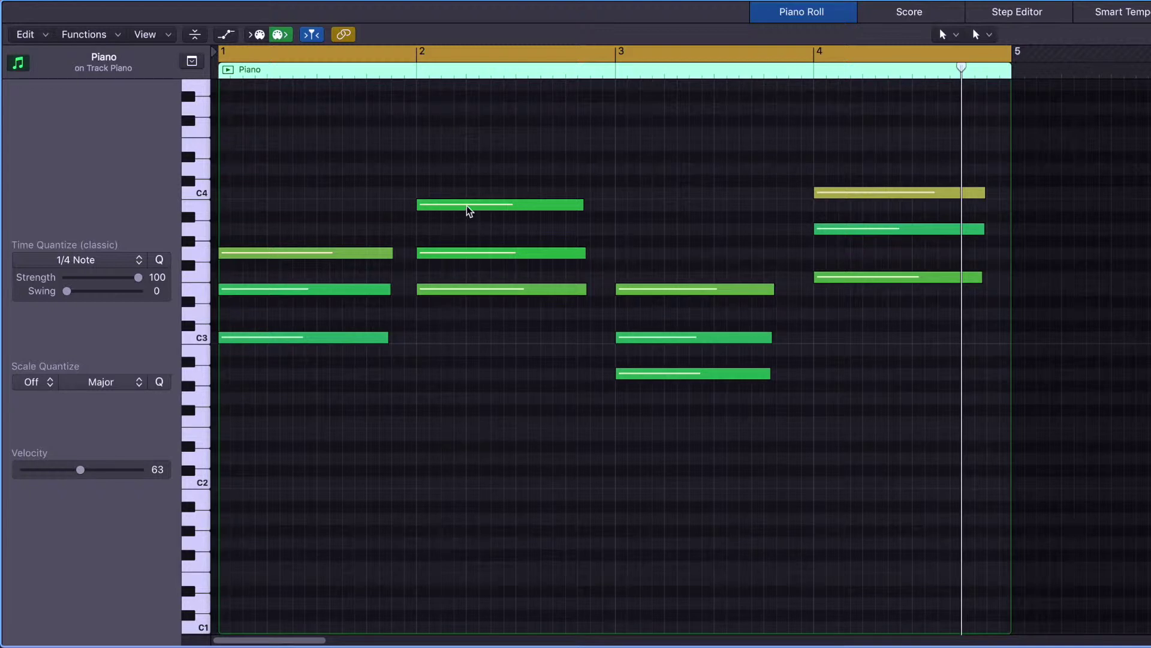
- Move bar 2's B3 down to B2, bar 3's A2 up to A3, and bar 4's C4 down to C3
drag(469, 211, 466, 352)
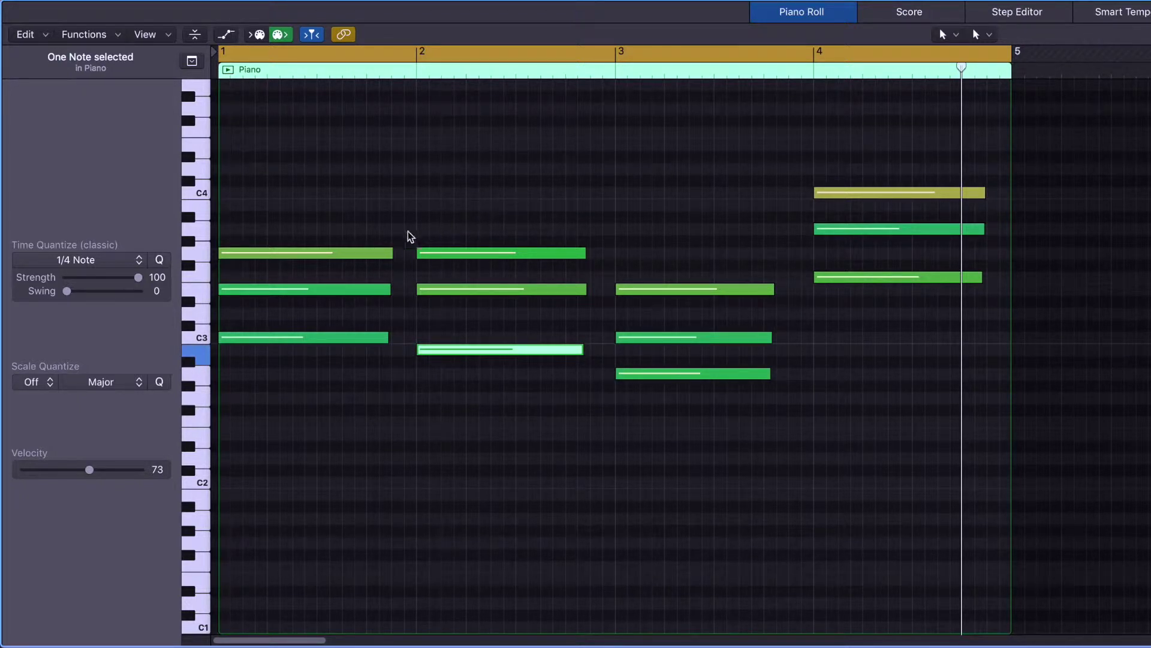
mouse_move(314, 257)
click(476, 327)
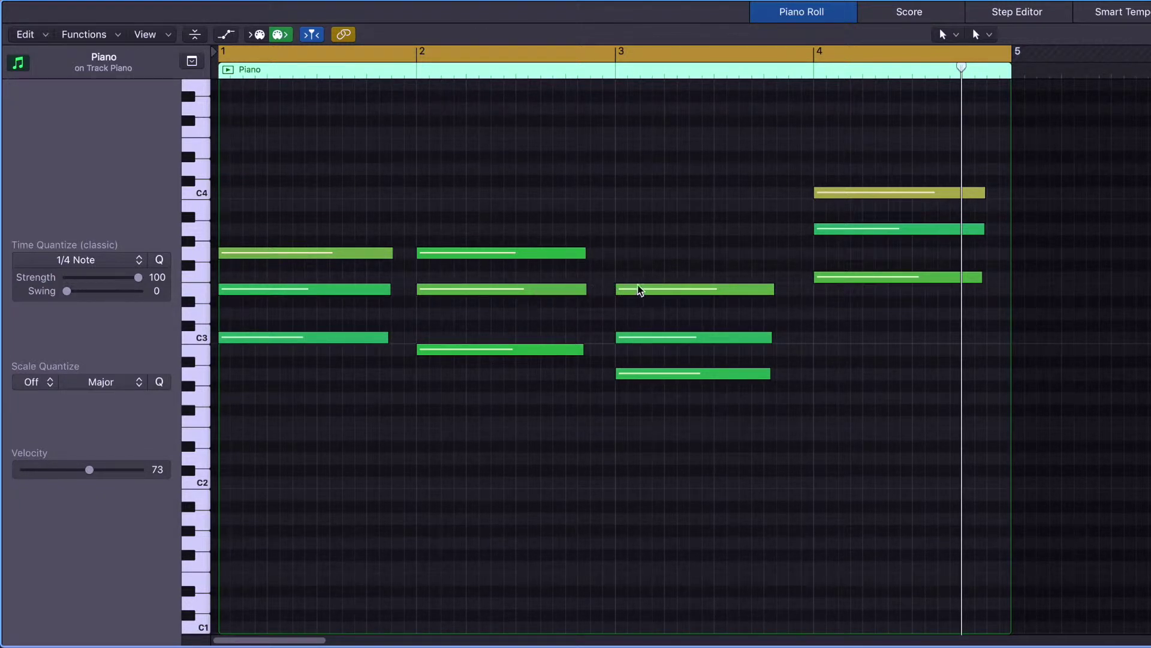
mouse_move(643, 292)
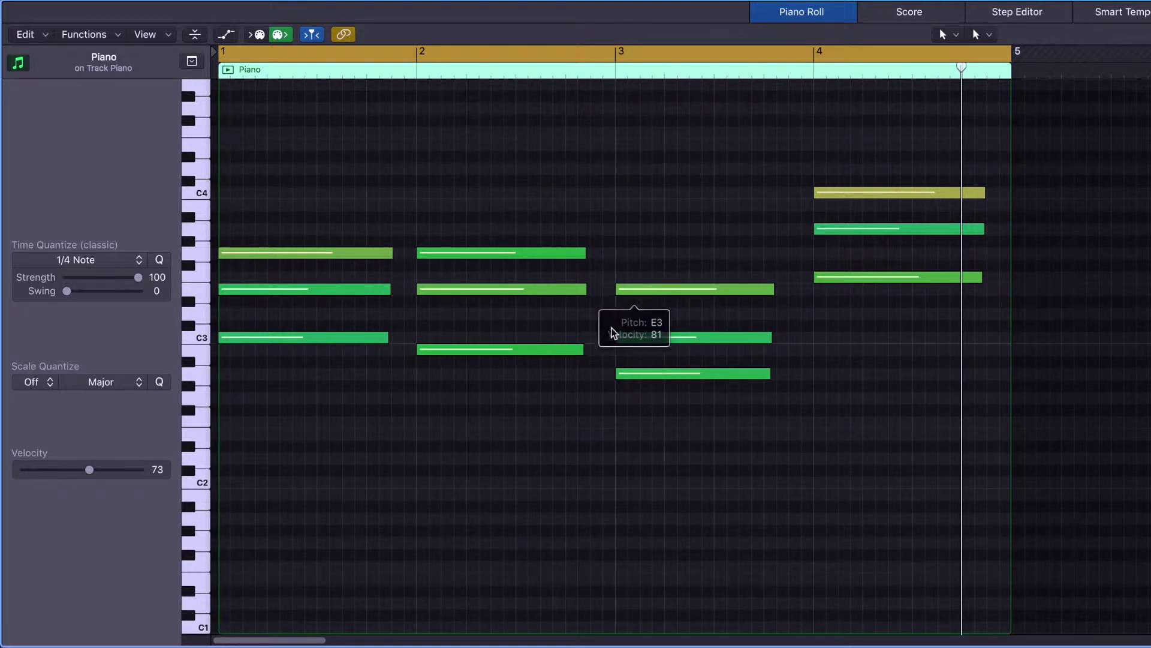
mouse_move(577, 359)
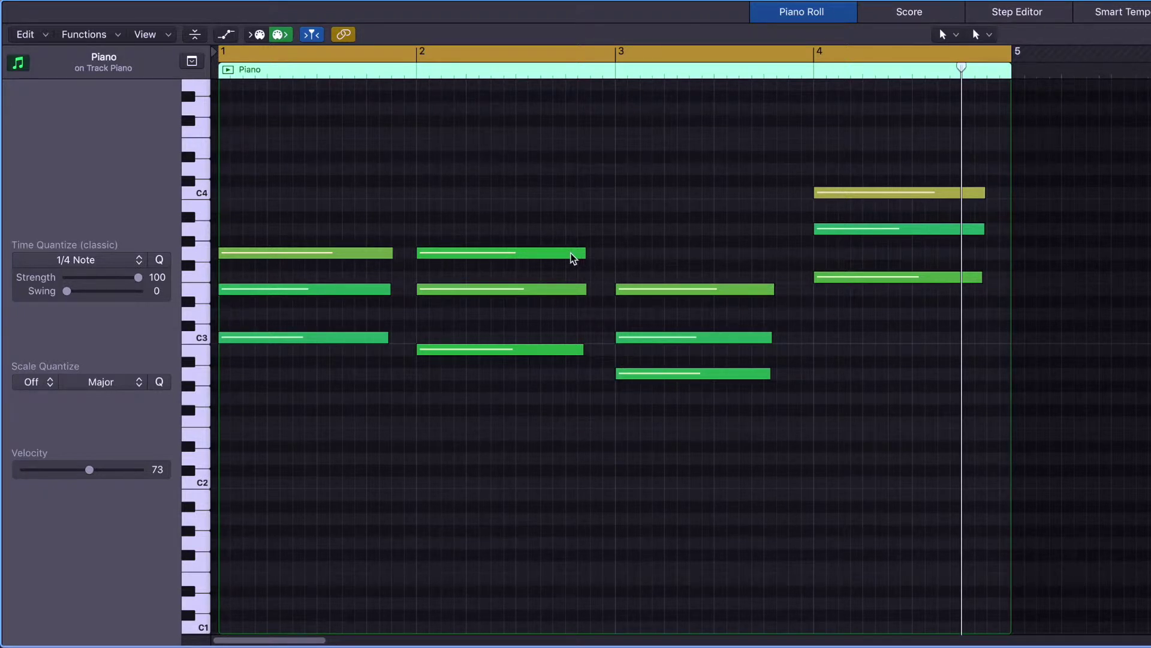
mouse_move(573, 258)
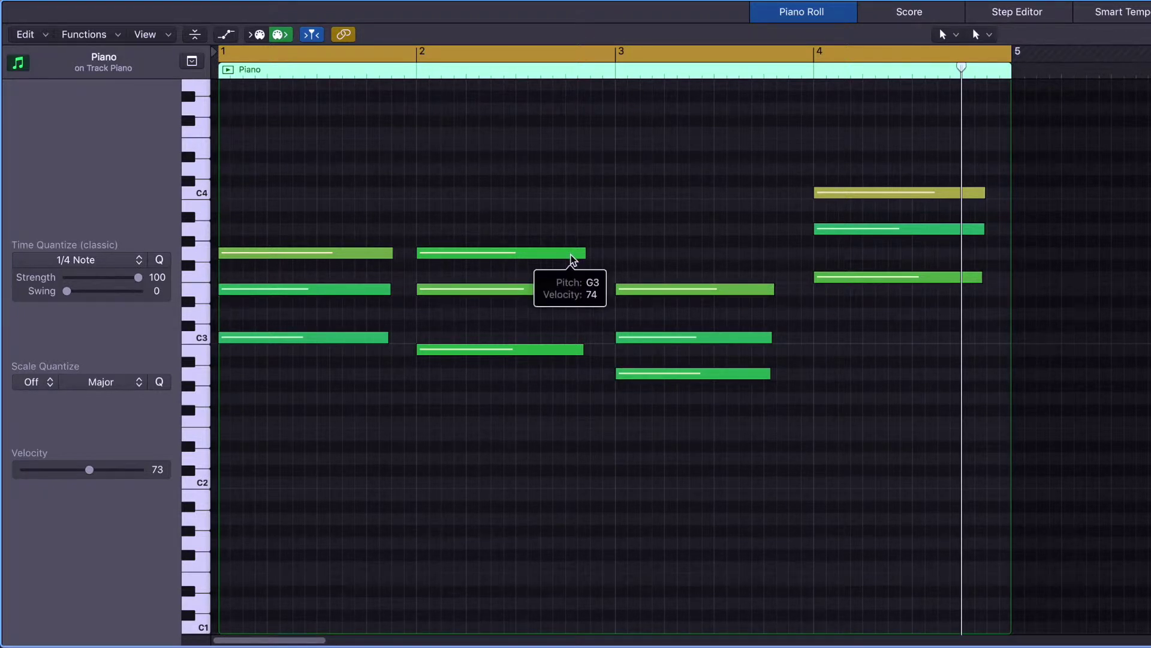
drag(643, 379, 646, 238)
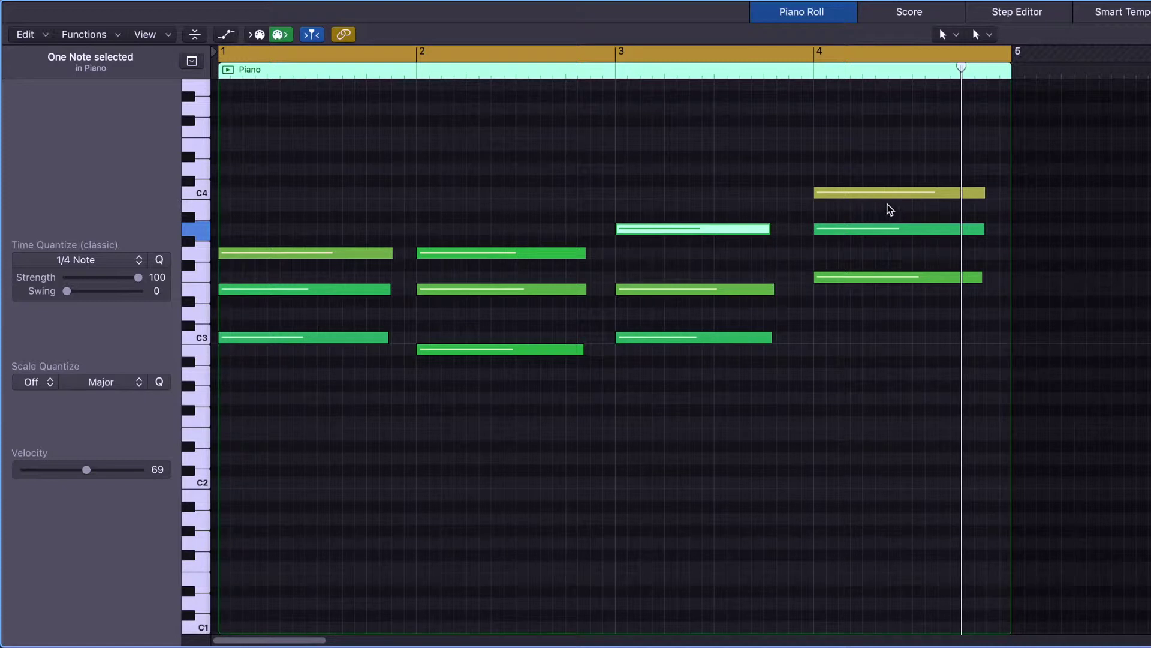
mouse_move(885, 199)
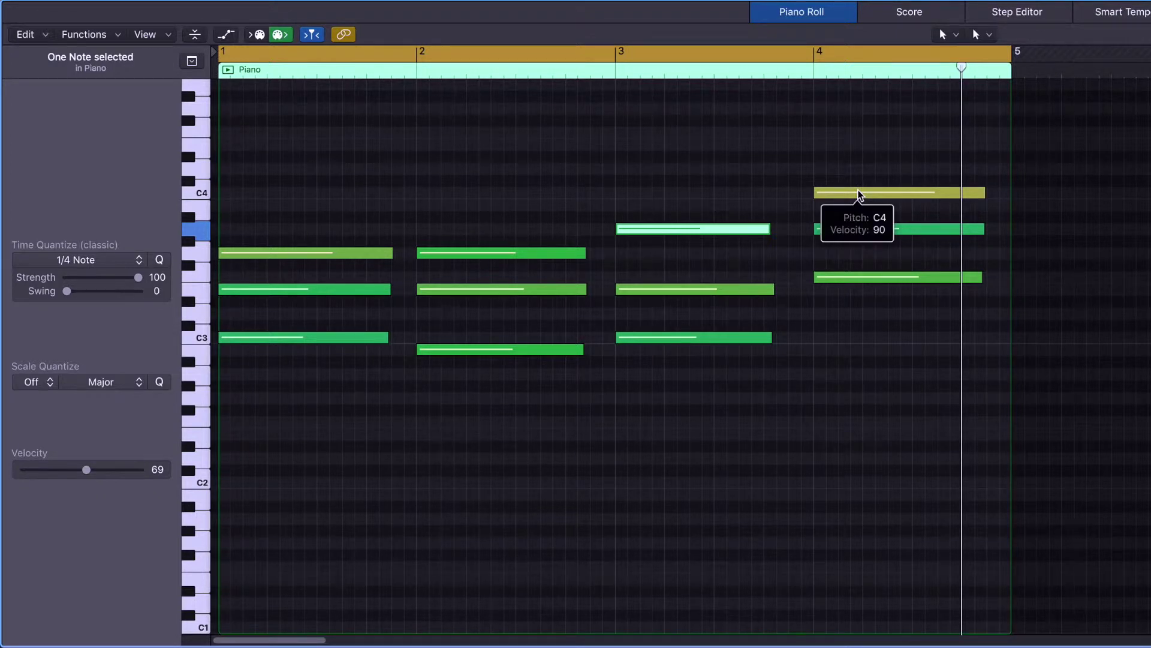
click(859, 192)
drag(859, 194, 856, 338)
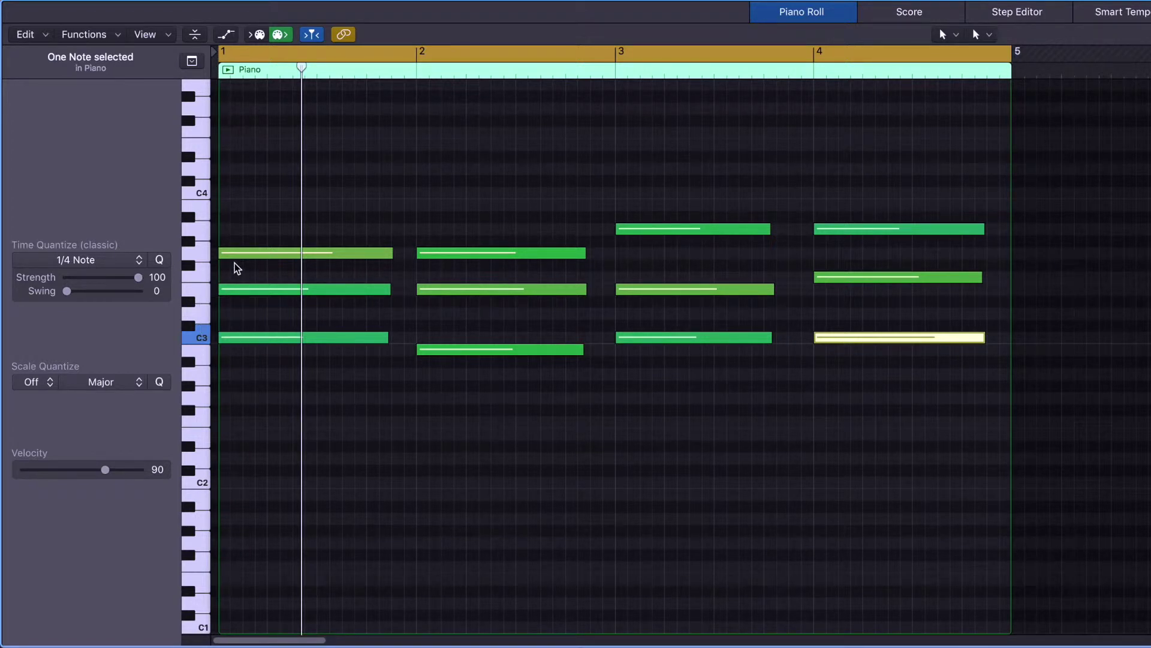
click(549, 214)
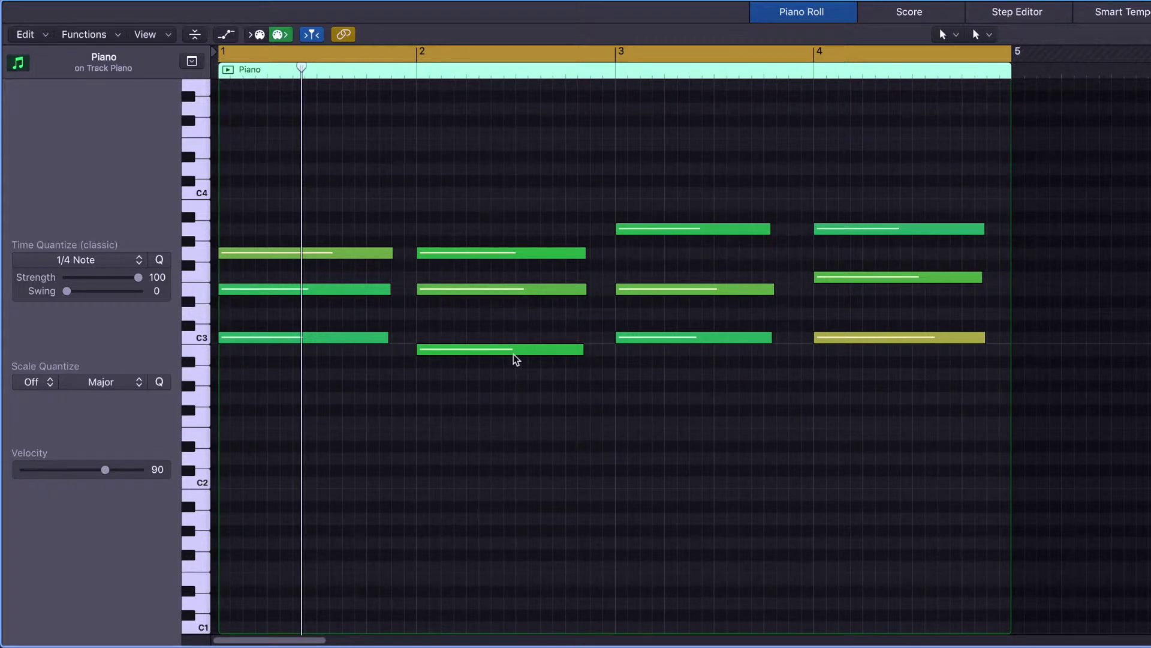
- Hold bar 1's C3 over into bar 2 and delay bar 2's B2 until it ends
click(461, 350)
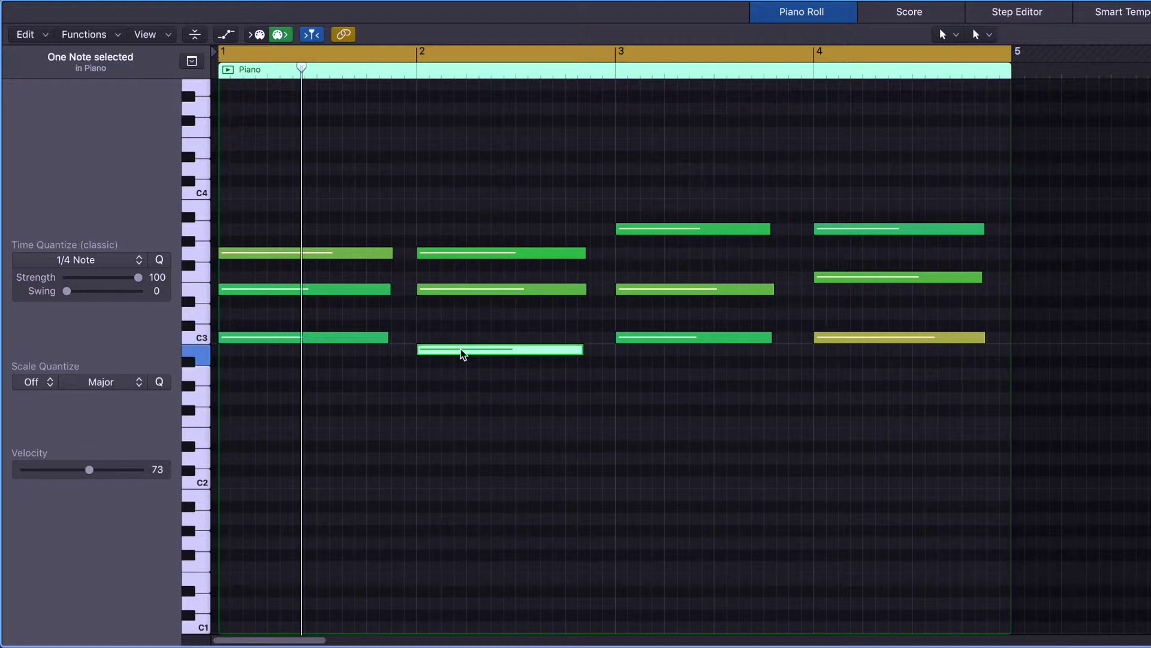
click(380, 341)
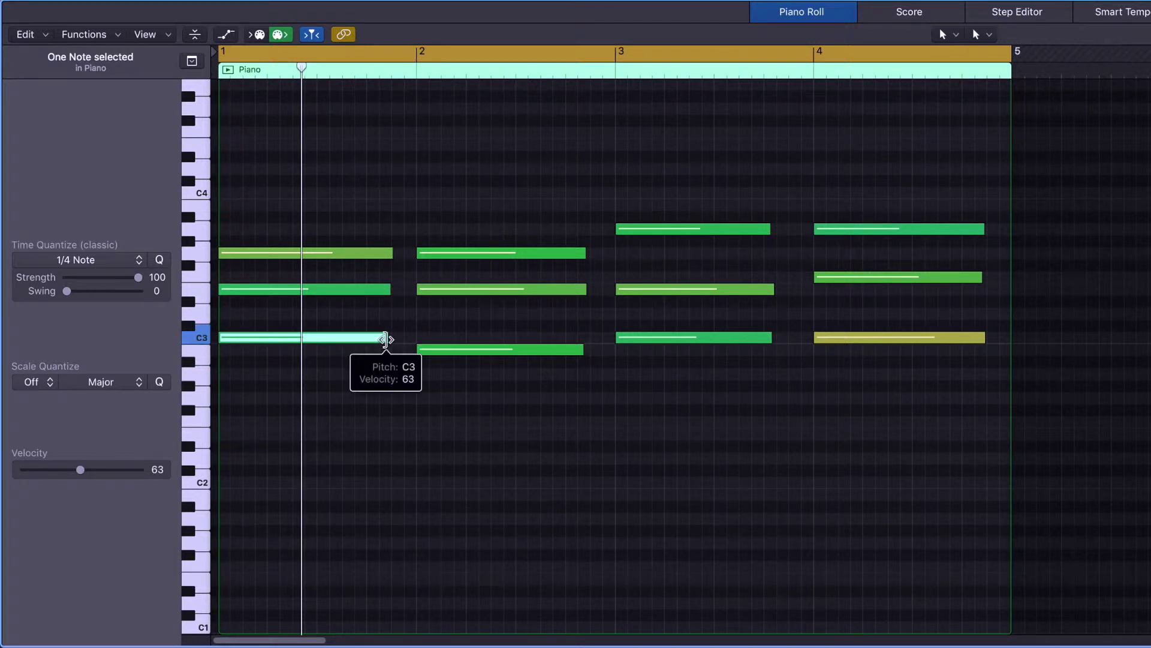
drag(385, 339, 468, 350)
click(437, 353)
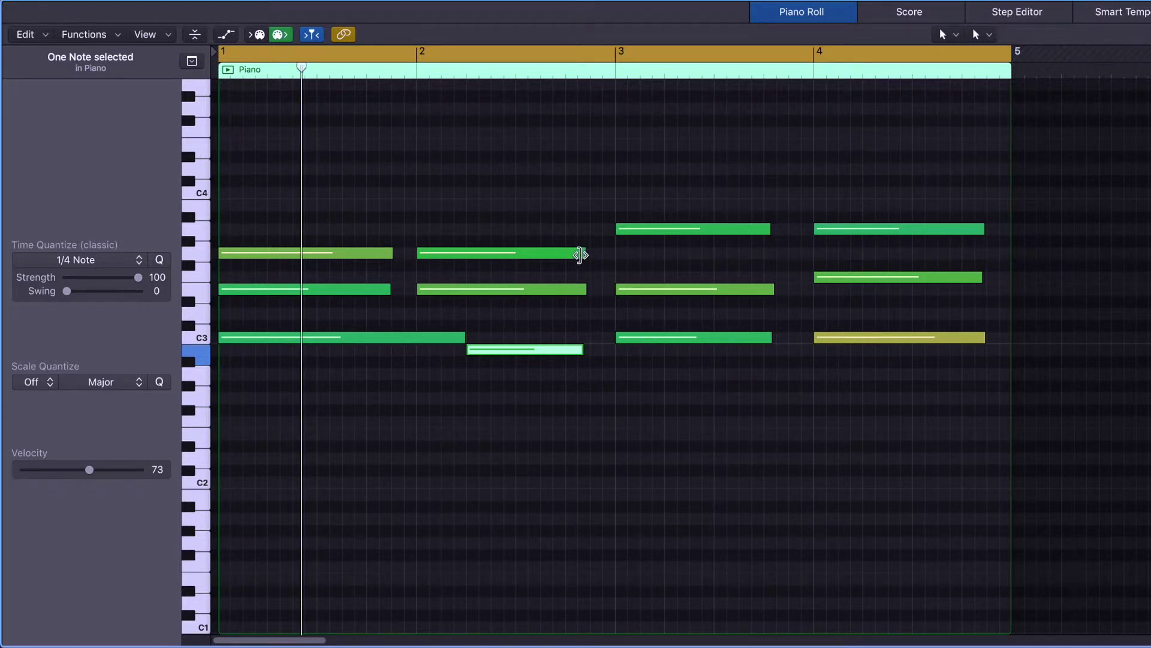
- Hold G3 into bar 3 and E3 into bar 4, delaying the A3 and F3 entries
click(581, 253)
drag(584, 253, 653, 229)
click(655, 231)
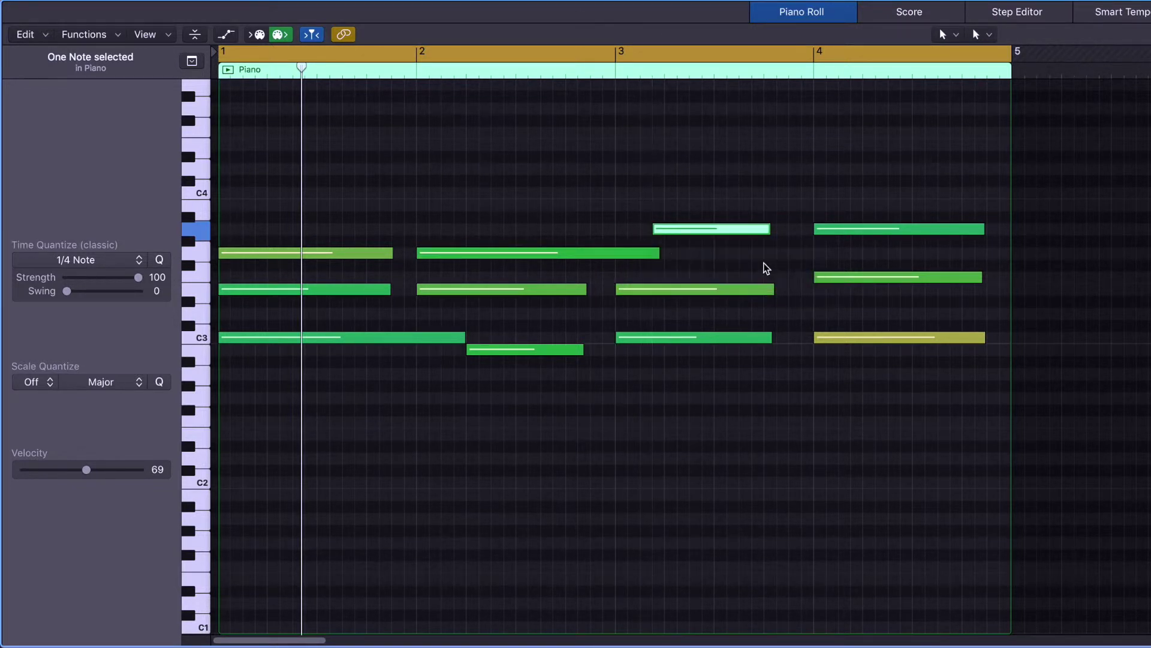
drag(815, 276, 864, 275)
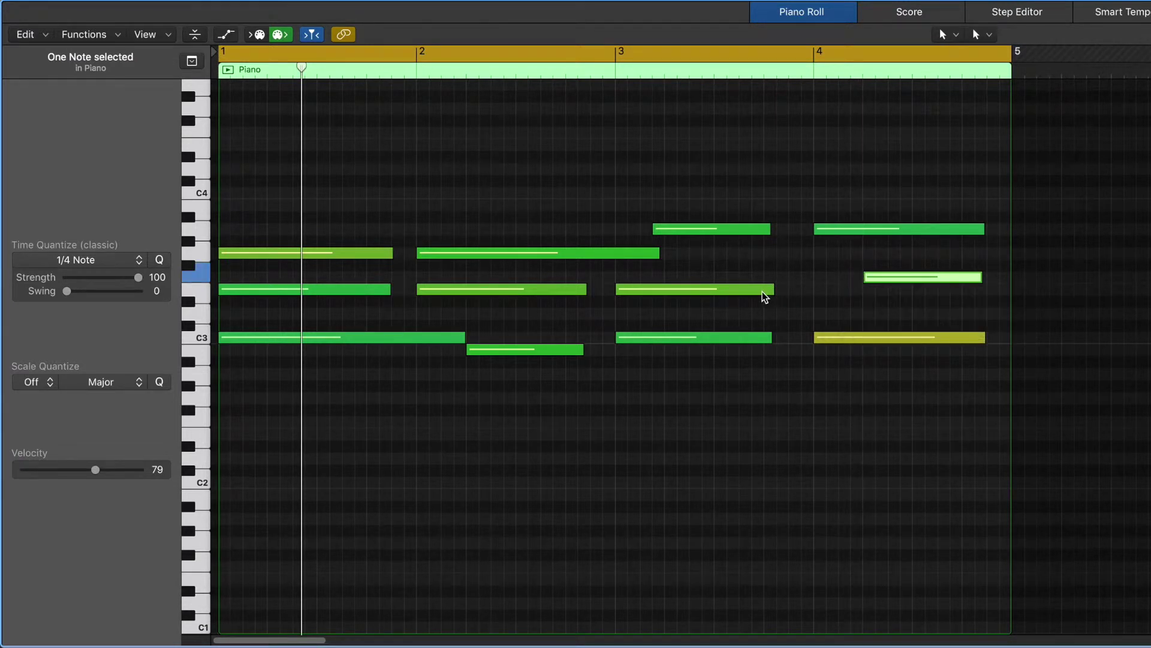
click(770, 291)
drag(770, 291, 857, 293)
- Play back the suspensions, nudge bar 3's A3 start slightly later, and replay from bar 1
key(space)
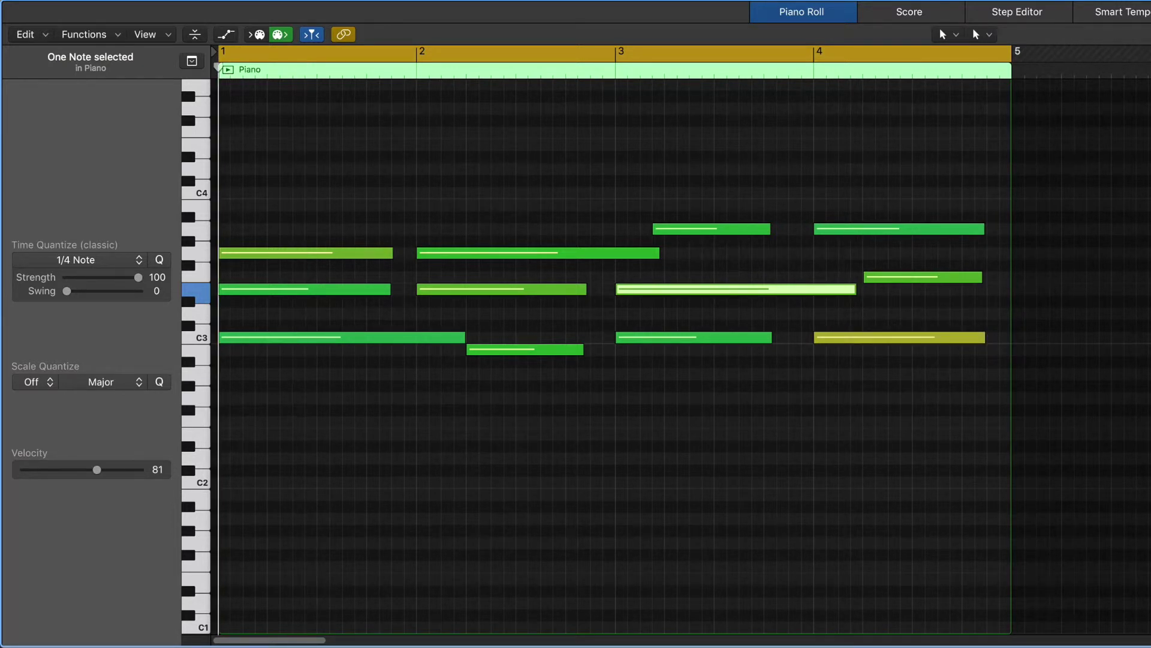
key(space)
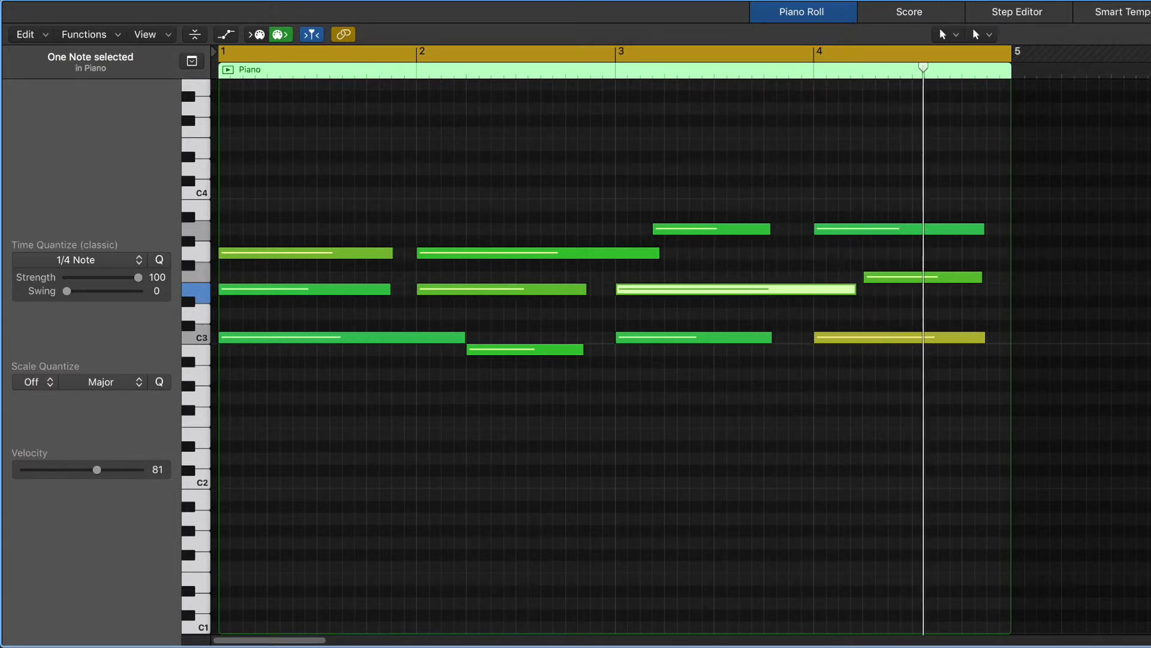
key(space)
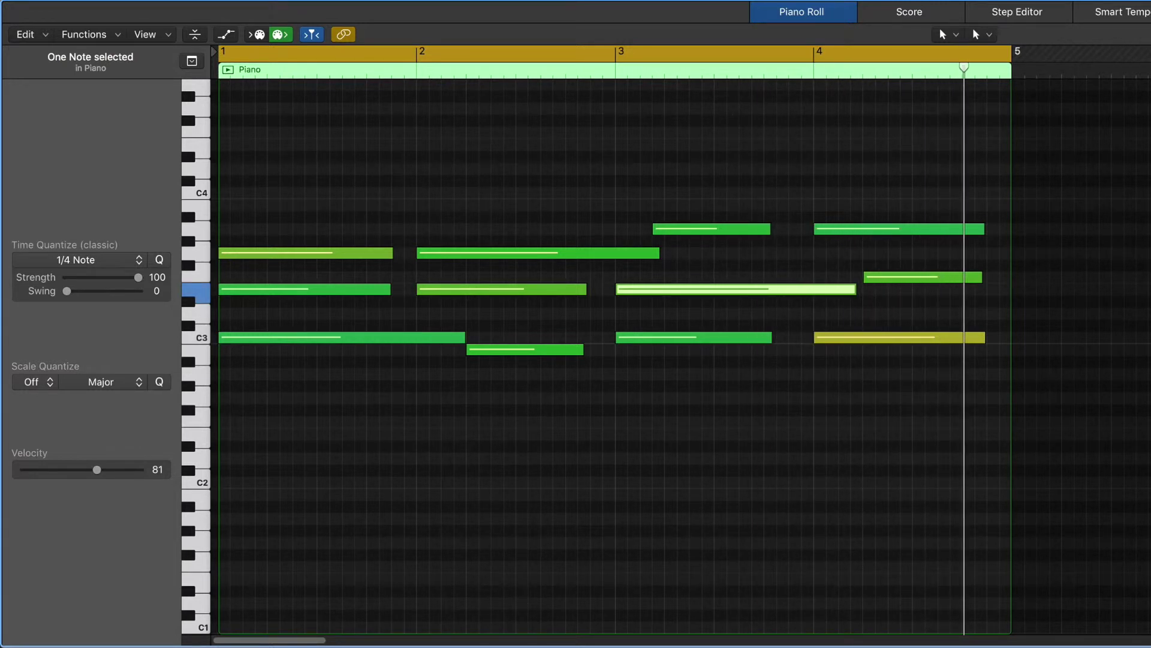
click(679, 229)
drag(655, 231, 666, 231)
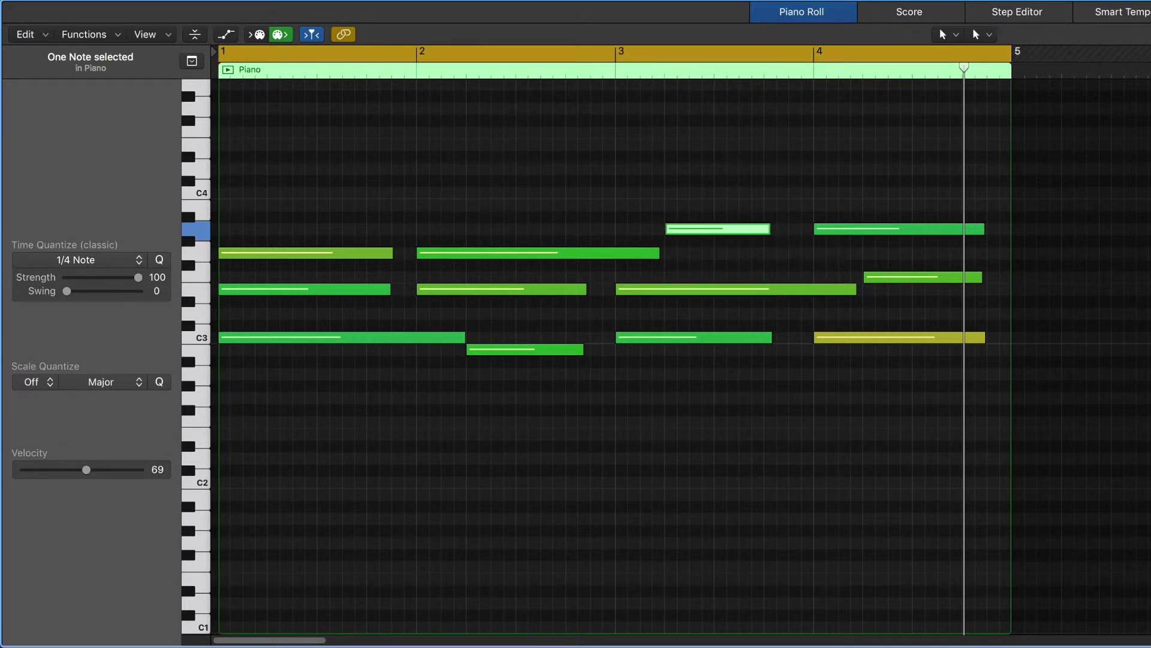
key(space)
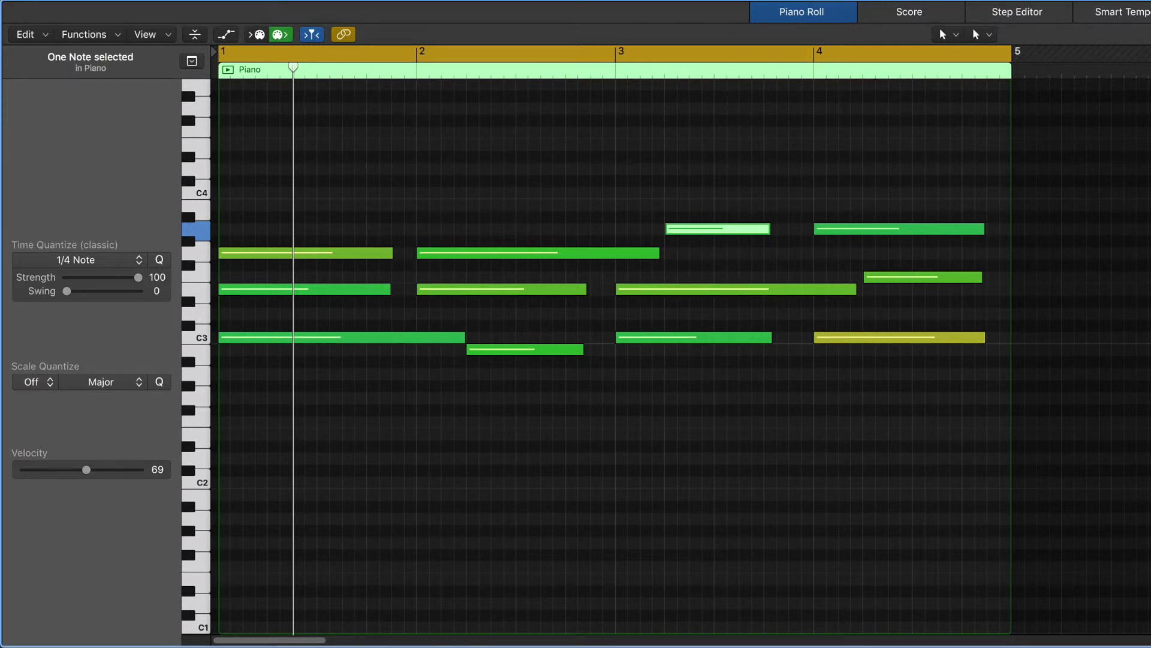
- Record bass roots C1, E1, A0 and F1 under the chords starting from bar 1
key(Return)
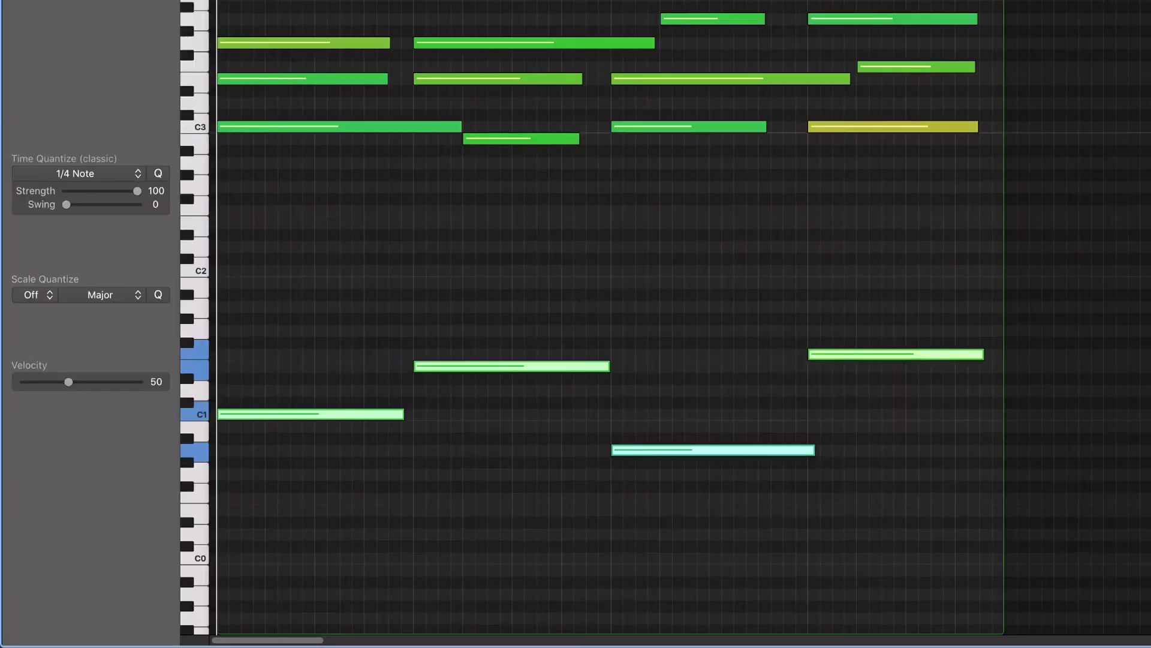
key(space)
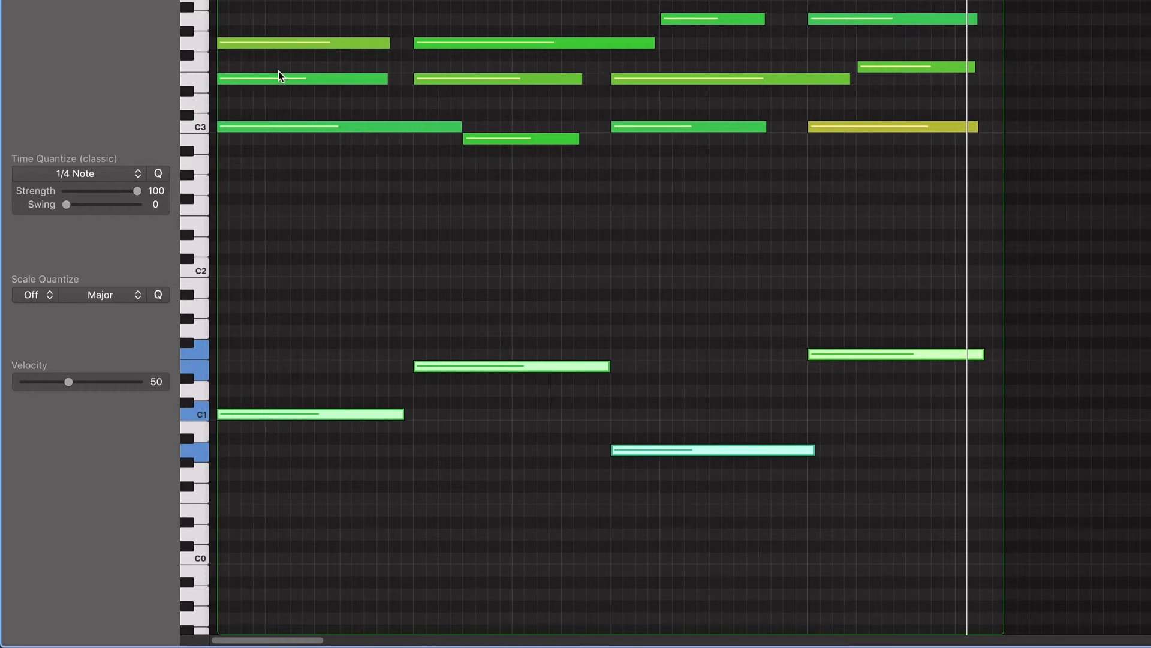
- Drop the middle-voice E3 and F3 notes an octave to E2 and F2
drag(225, 64, 898, 89)
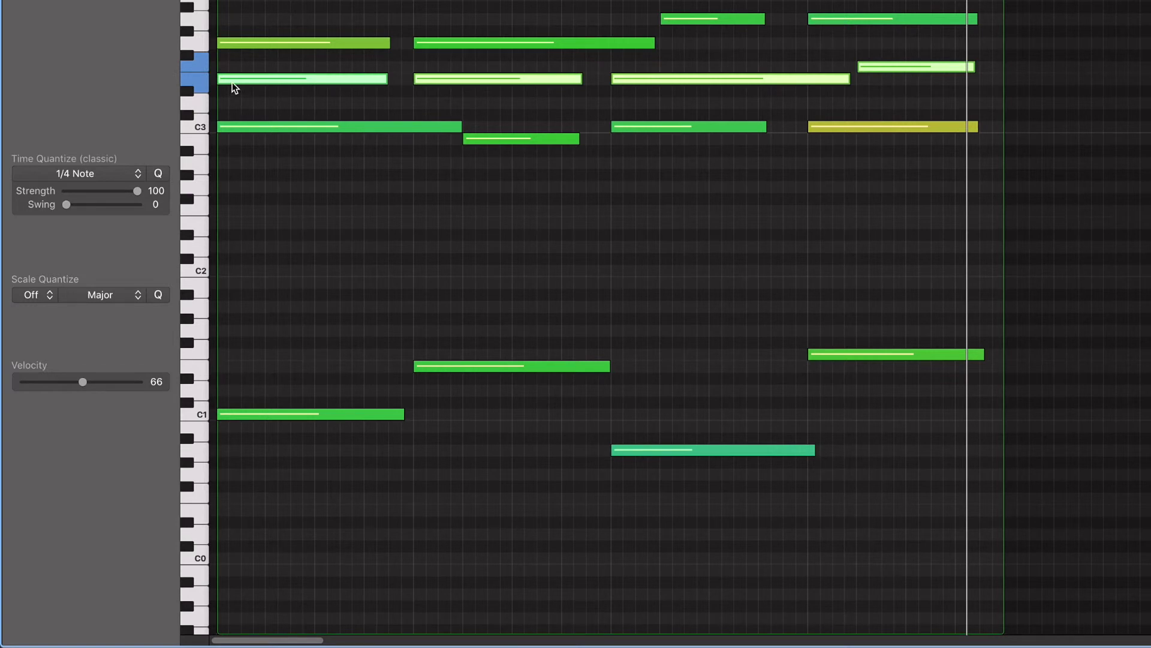
mouse_move(233, 82)
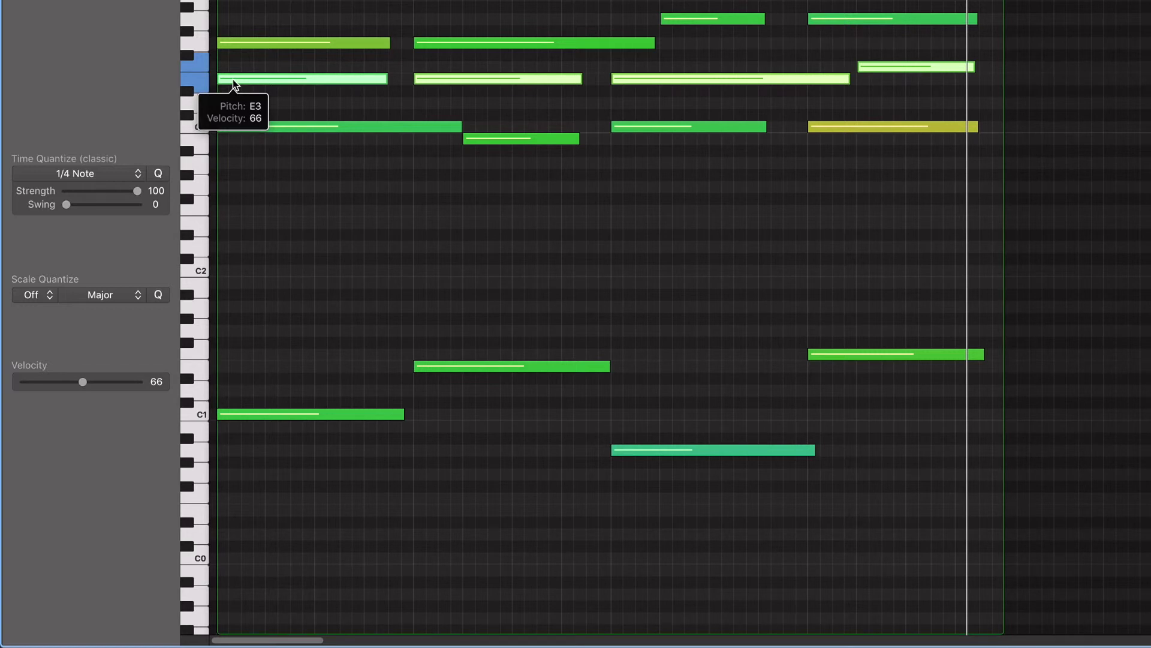
drag(233, 81, 232, 226)
click(284, 175)
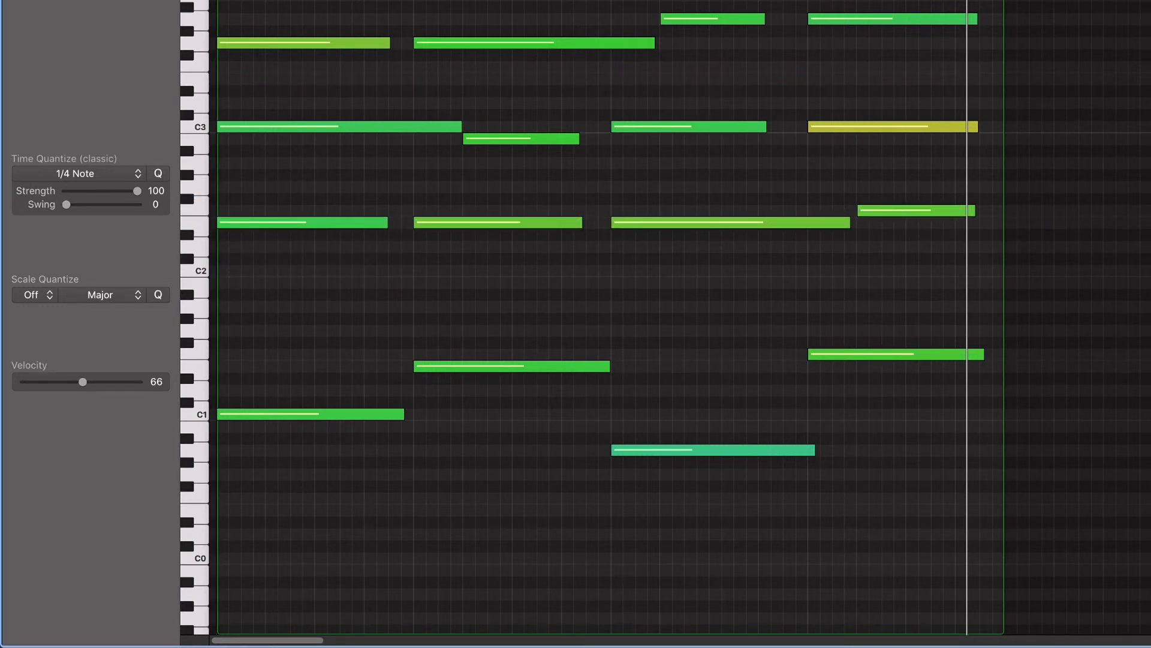
key(space)
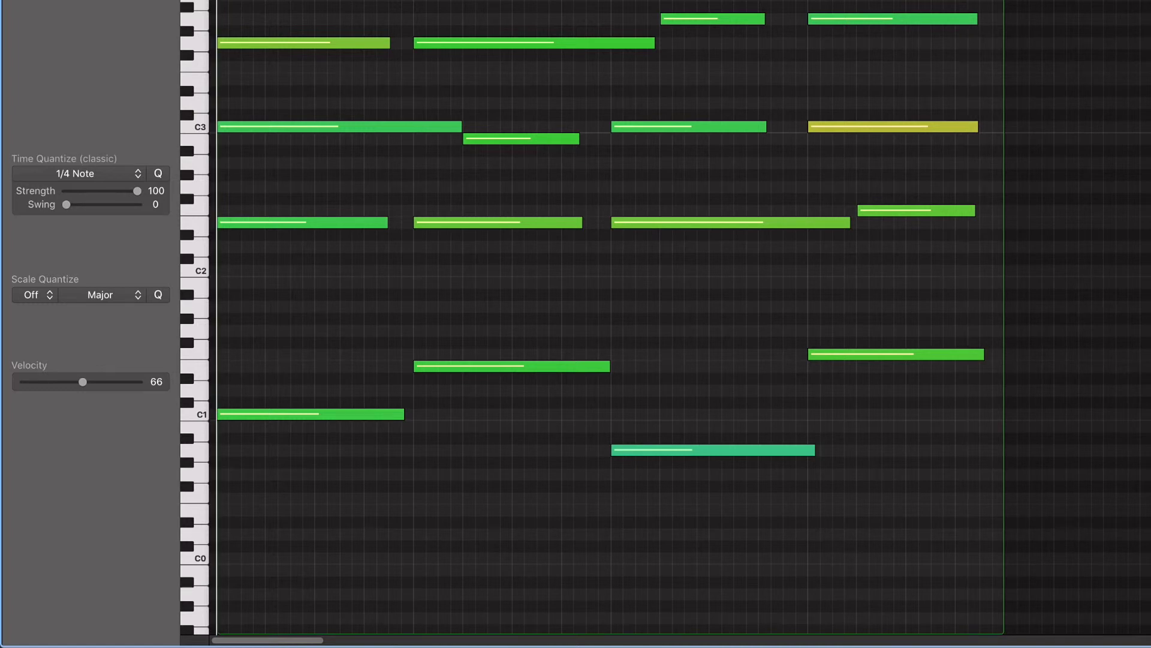